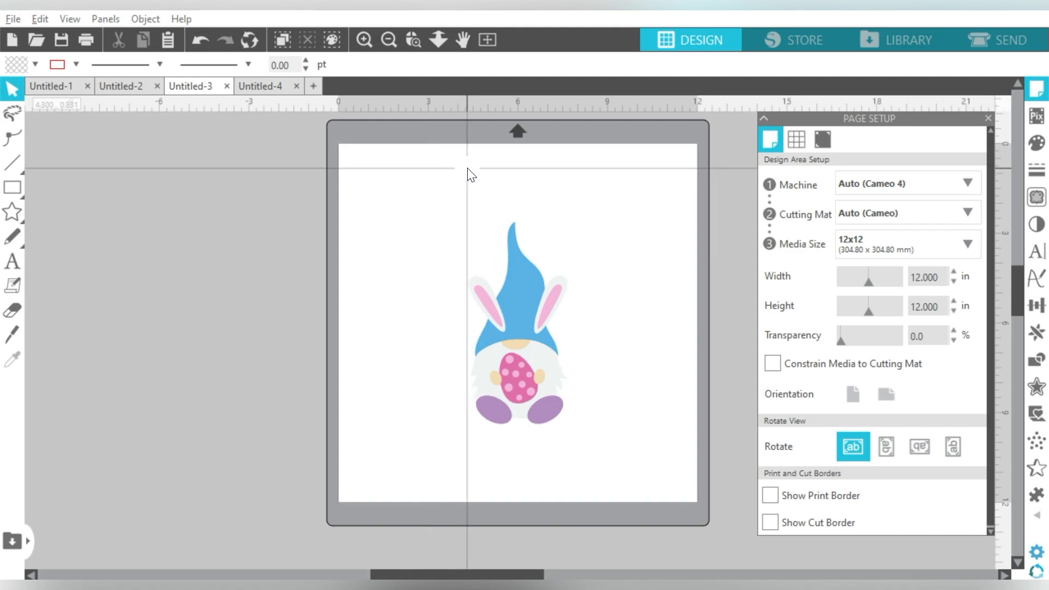
# Import the cutting mat photo 20210214_230239 from the Downloads folder into the Untitled-3 design and minimize the file window.
pyautogui.click(990, 584)
pyautogui.moveTo(719, 254); pyautogui.dragTo(339, 274)
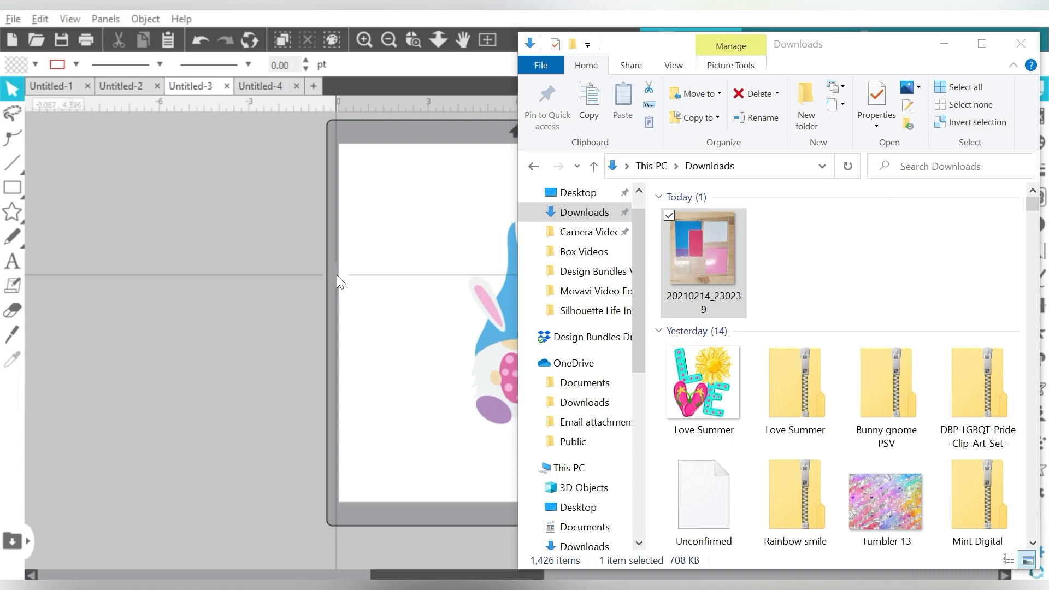
pyautogui.moveTo(694, 273); pyautogui.dragTo(263, 299)
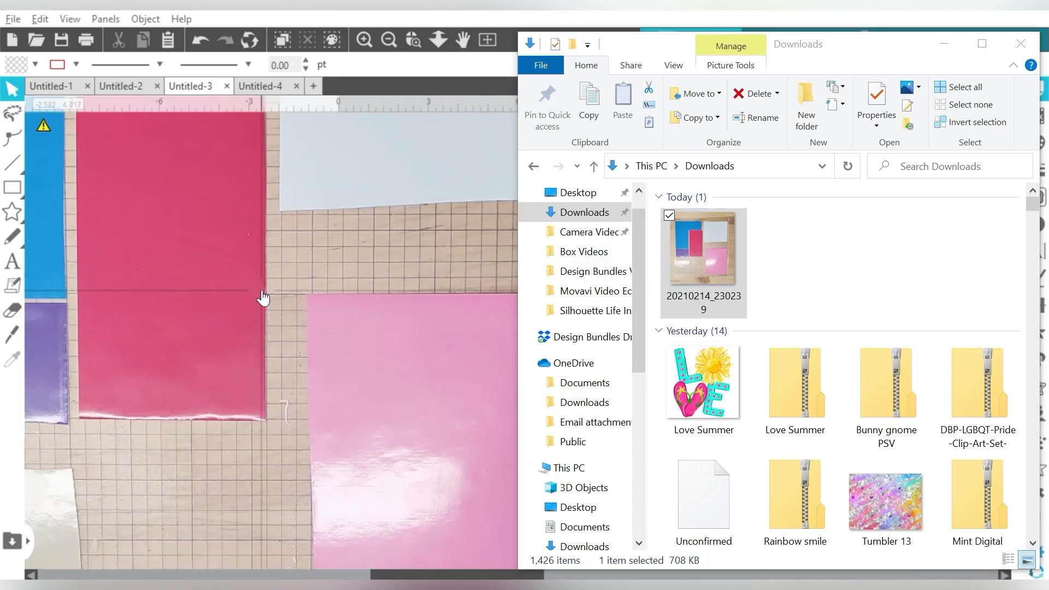
pyautogui.click(951, 48)
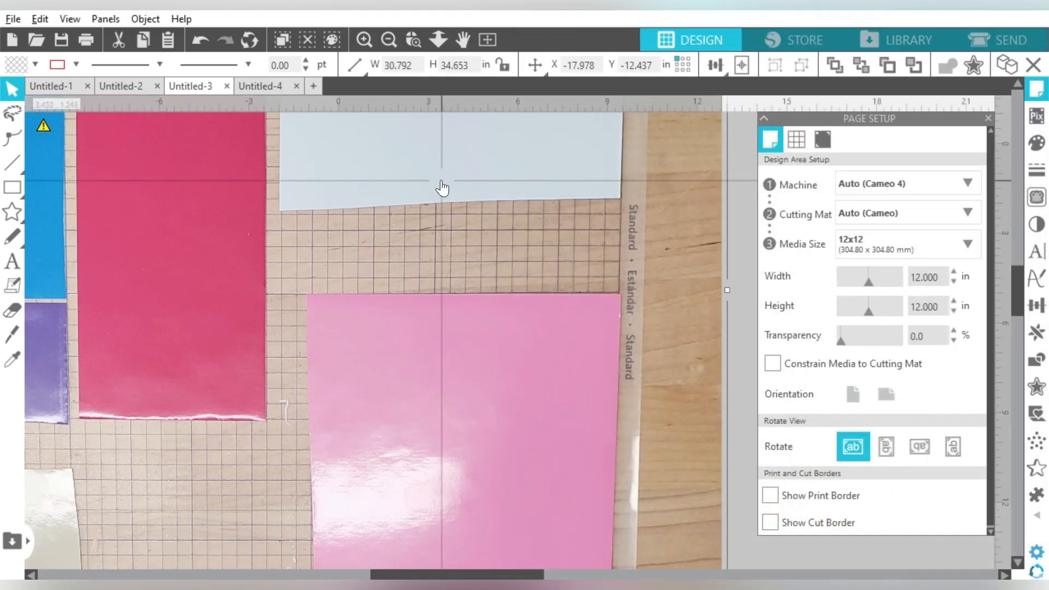
# Lock the mat photo's aspect ratio and set its width to 12 in.
pyautogui.click(502, 66)
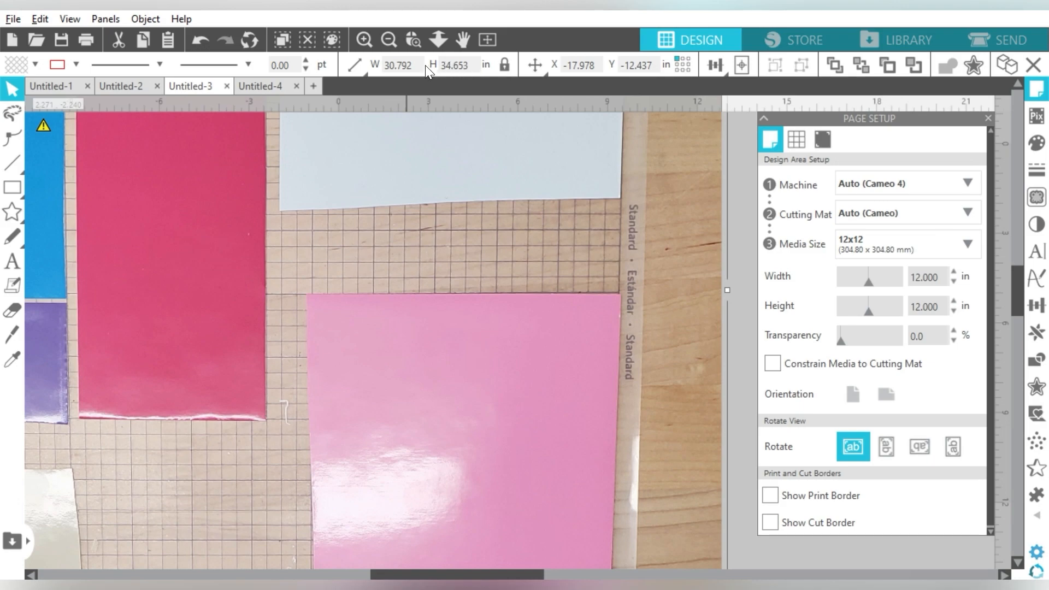
pyautogui.click(412, 65)
pyautogui.write('12')
pyautogui.press('Return')
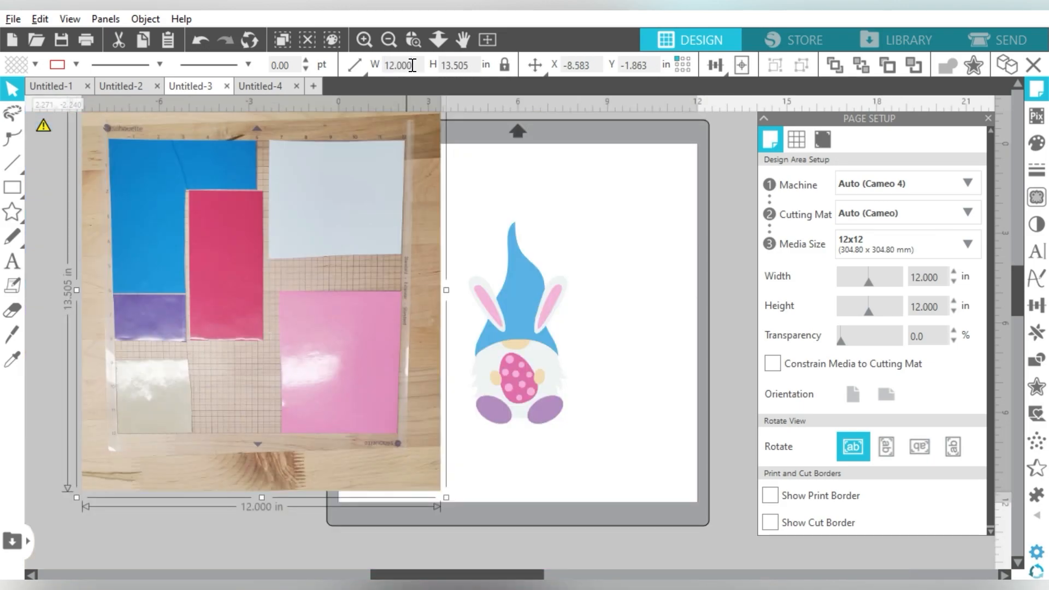
# Reposition the mat photo over the page's left edge so that the whole mat grid is in view.
pyautogui.moveTo(405, 310); pyautogui.dragTo(349, 271)
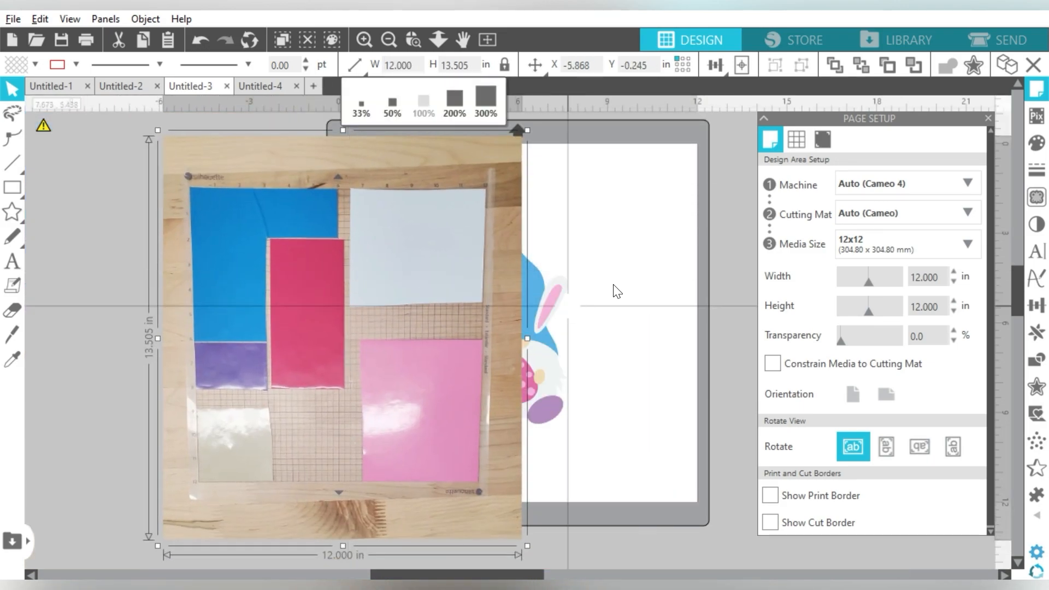
pyautogui.click(411, 36)
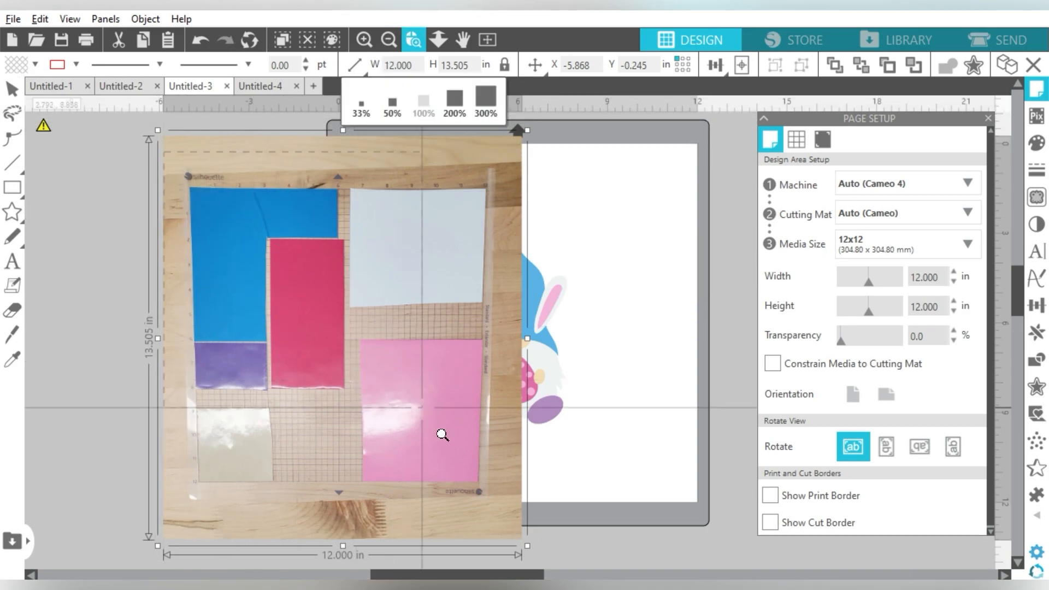
pyautogui.moveTo(529, 523); pyautogui.dragTo(529, 523)
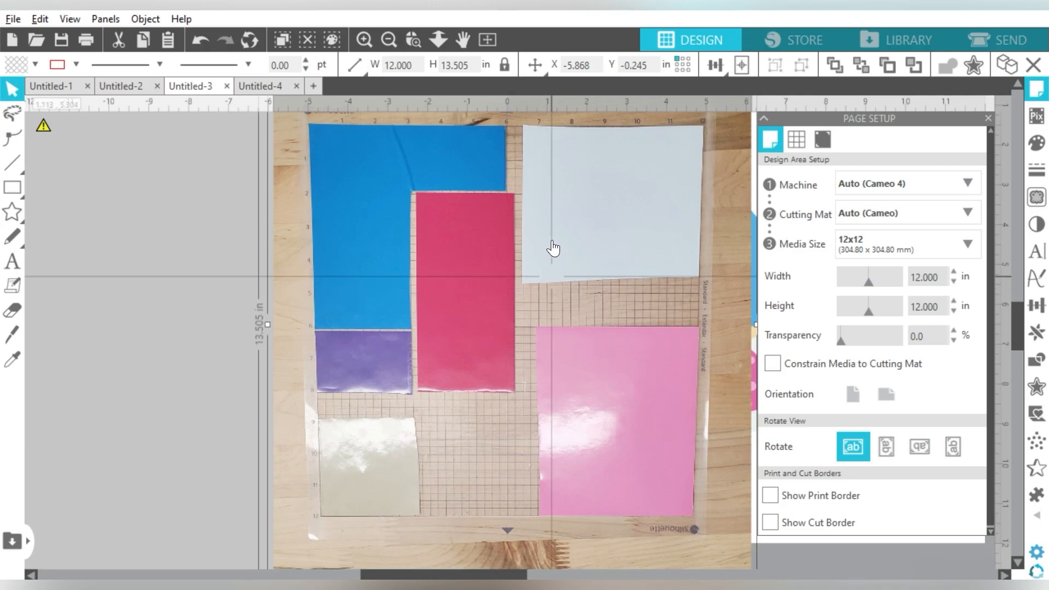
pyautogui.moveTo(535, 221); pyautogui.dragTo(517, 231)
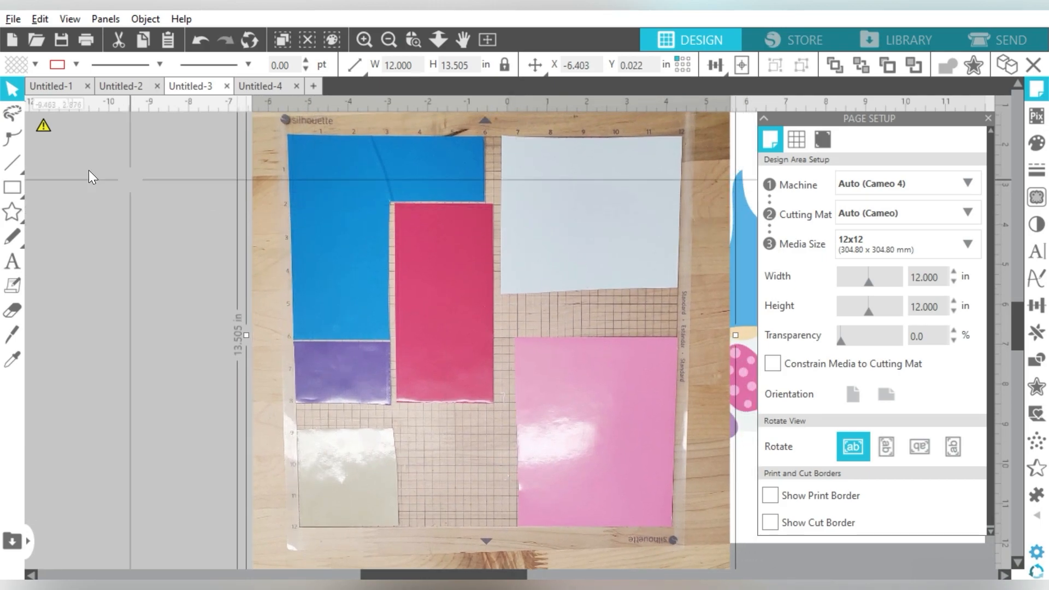
# Draw a closed four-sided polygon along the outer corners of the mat's grid on the photo.
pyautogui.moveTo(19, 160)
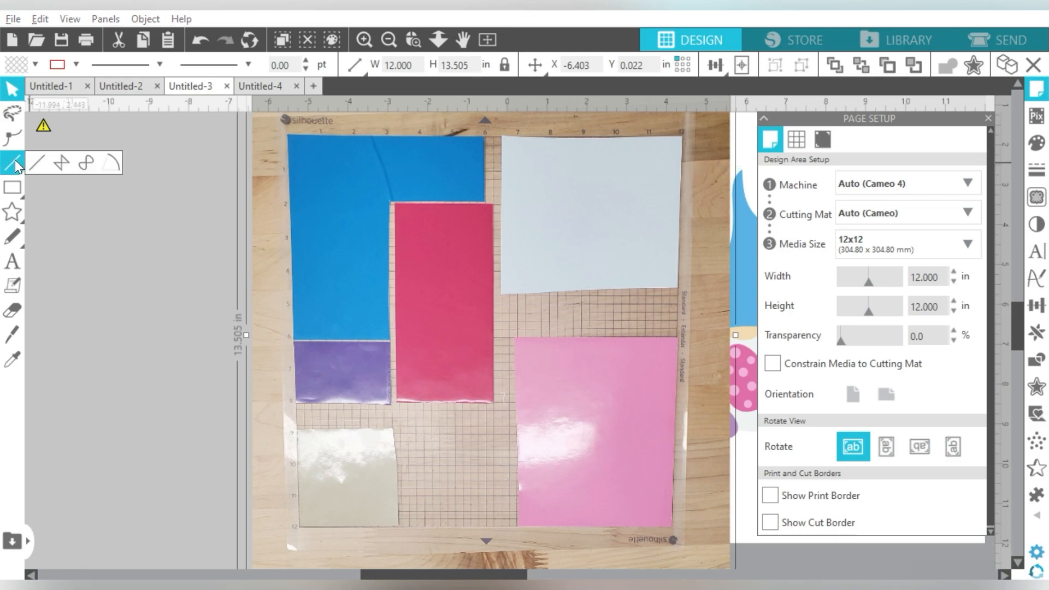
pyautogui.click(61, 163)
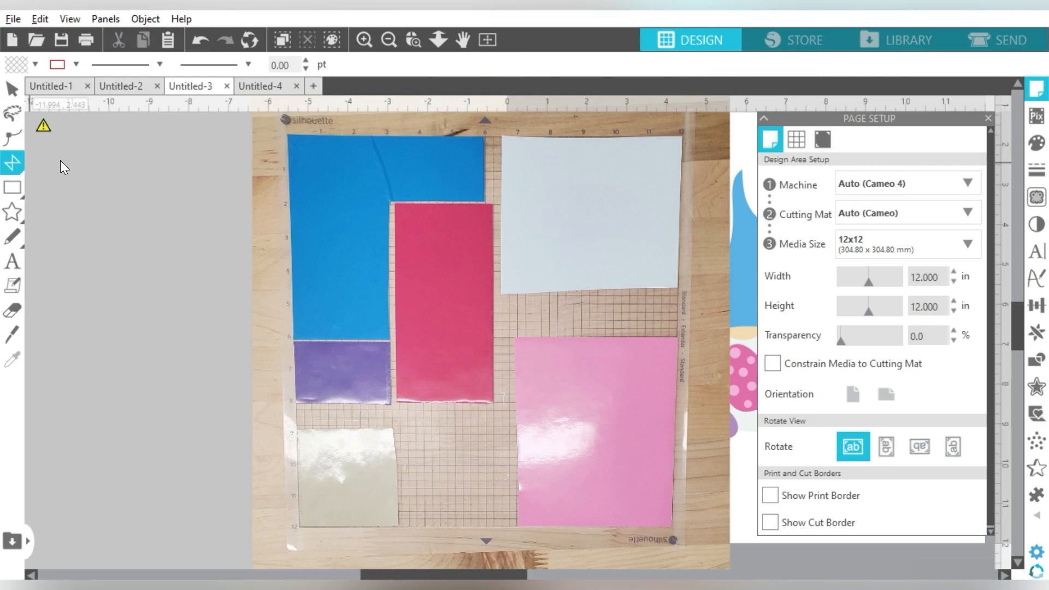
pyautogui.click(288, 134)
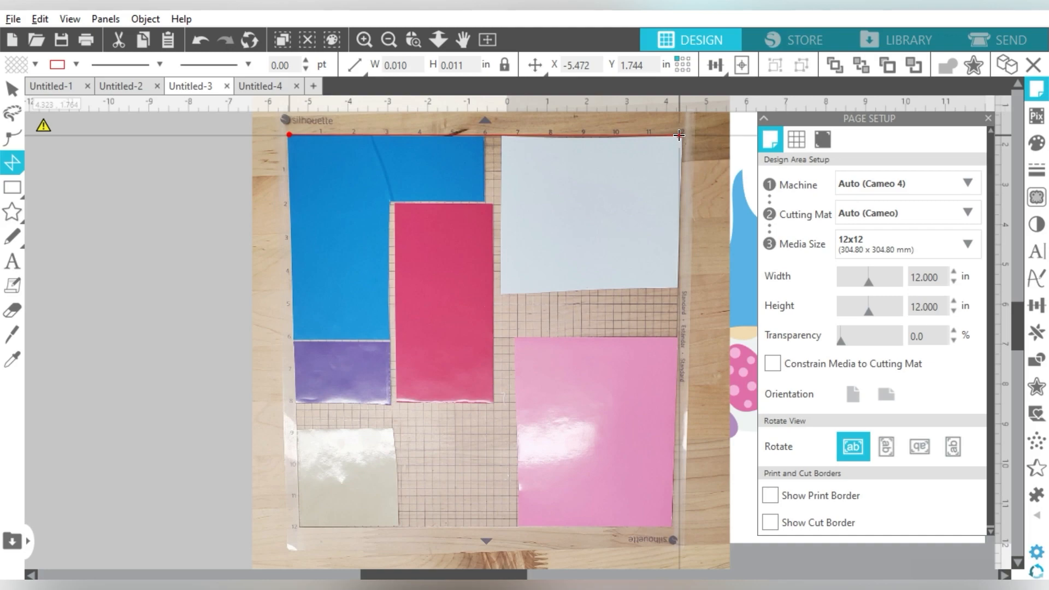
pyautogui.click(679, 135)
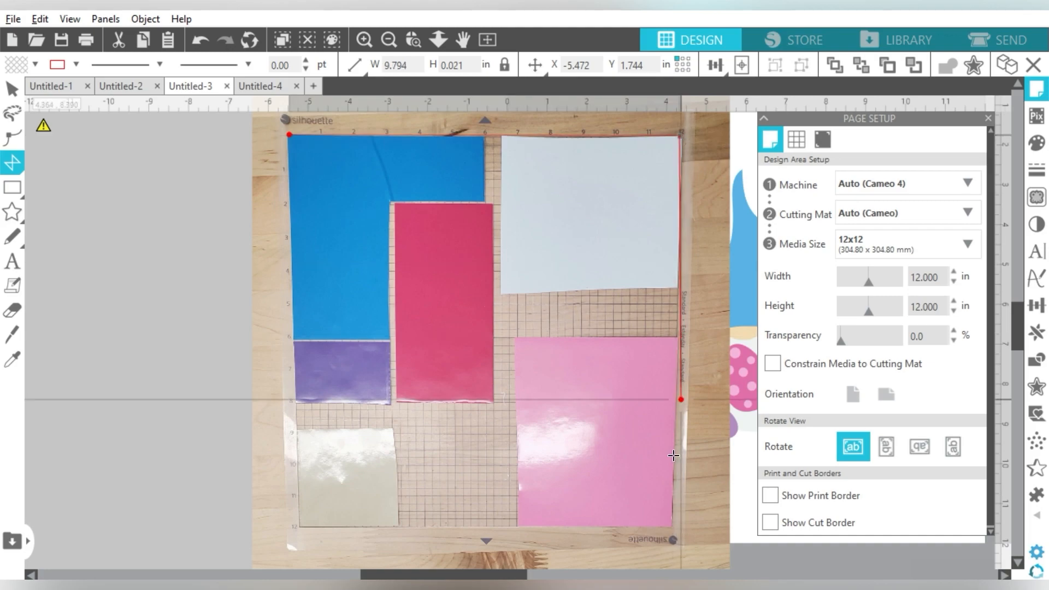
pyautogui.click(672, 525)
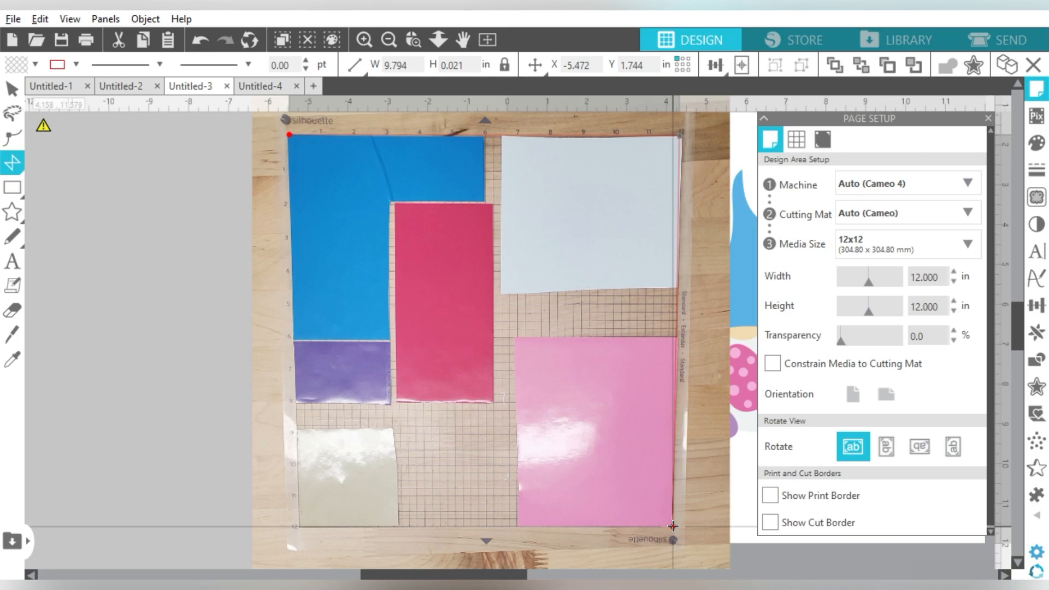
pyautogui.click(298, 527)
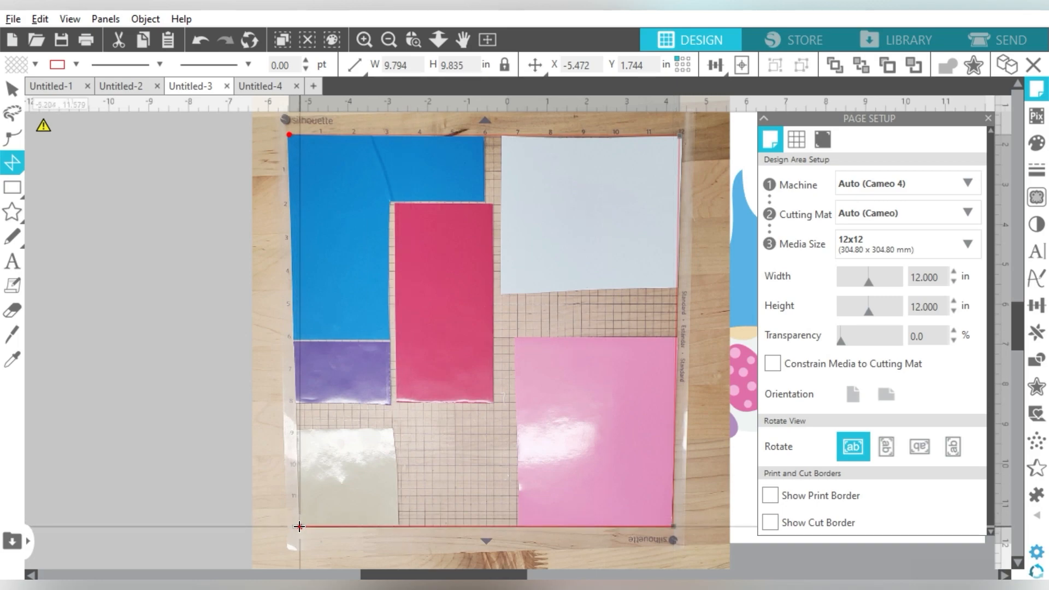
pyautogui.click(291, 136)
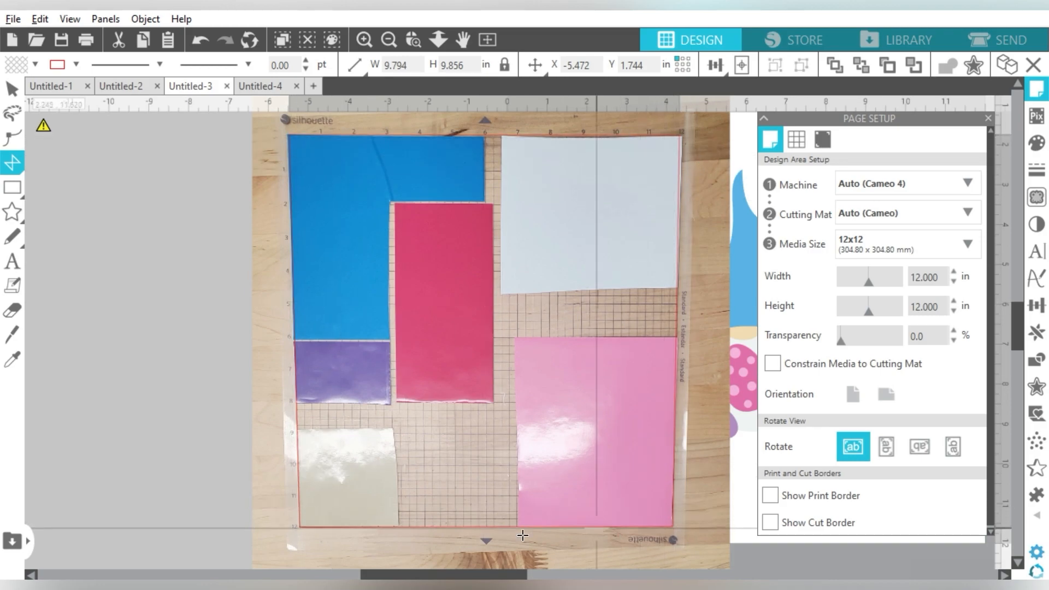
pyautogui.click(12, 88)
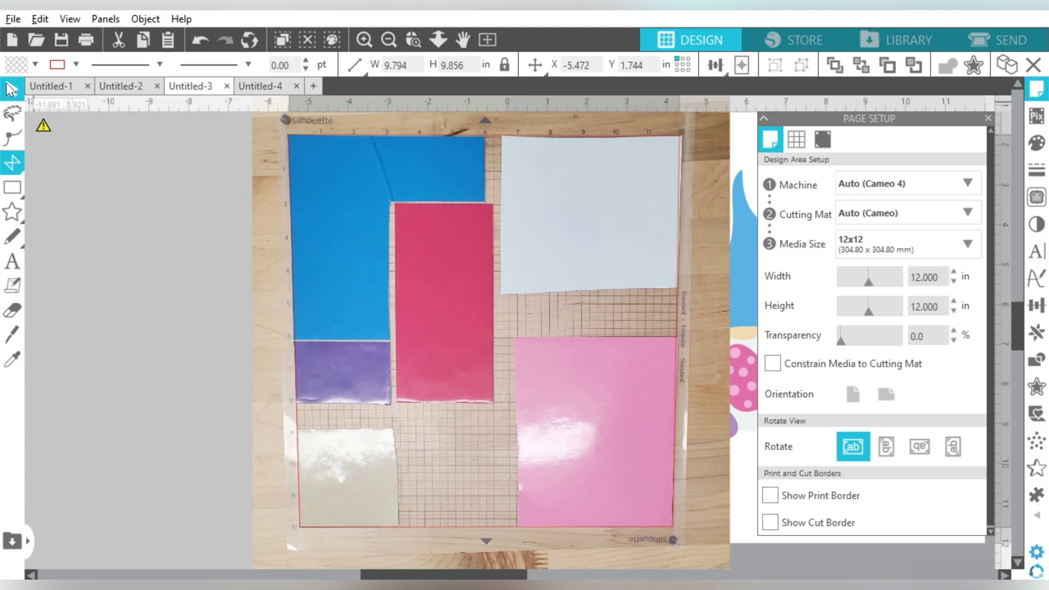
# Crop the mat photo to the polygon traced around the grid.
pyautogui.moveTo(158, 195); pyautogui.dragTo(295, 247)
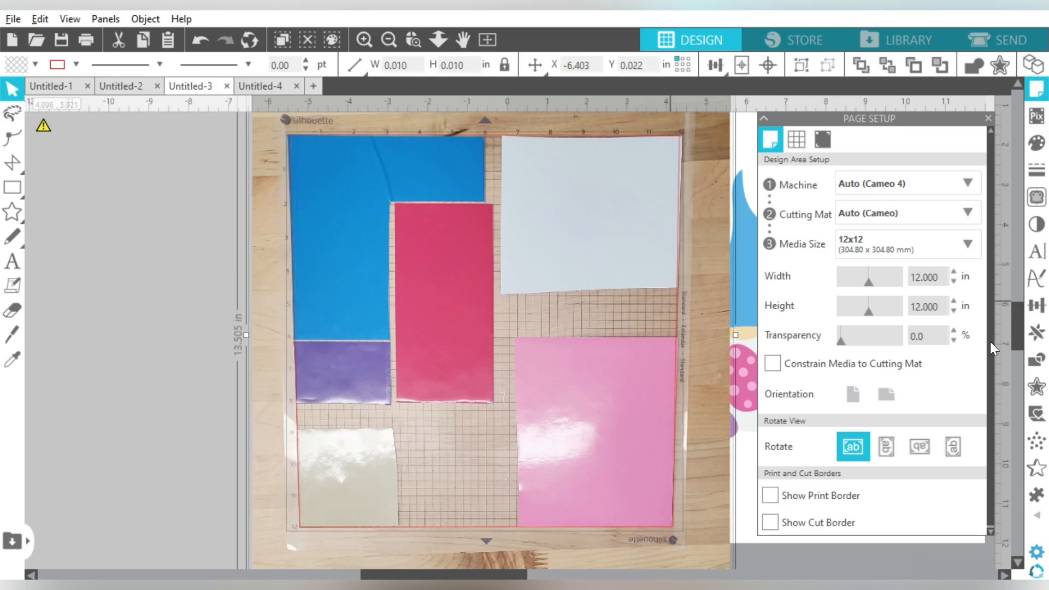
pyautogui.click(1036, 360)
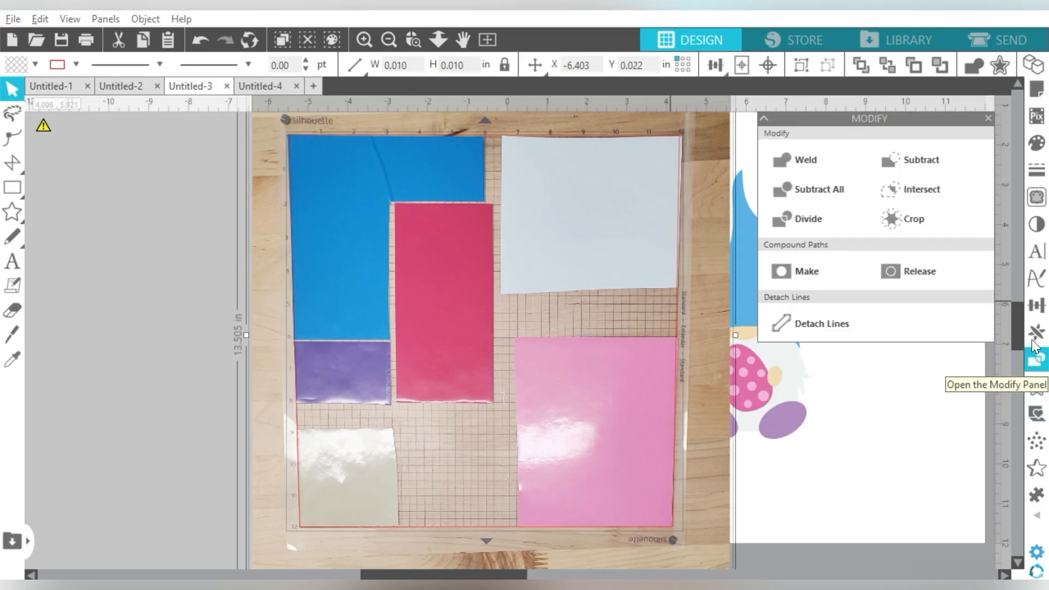
pyautogui.click(910, 225)
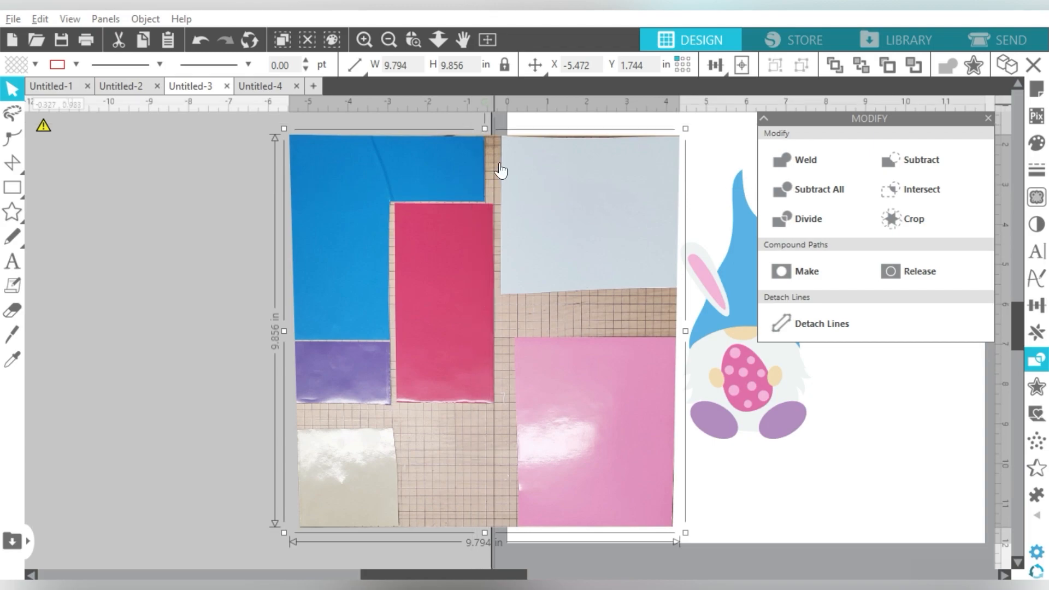
# Set the cropped mat photo's width to 12 in with its proportions locked.
pyautogui.click(410, 64)
pyautogui.write('12')
pyautogui.press('Return')
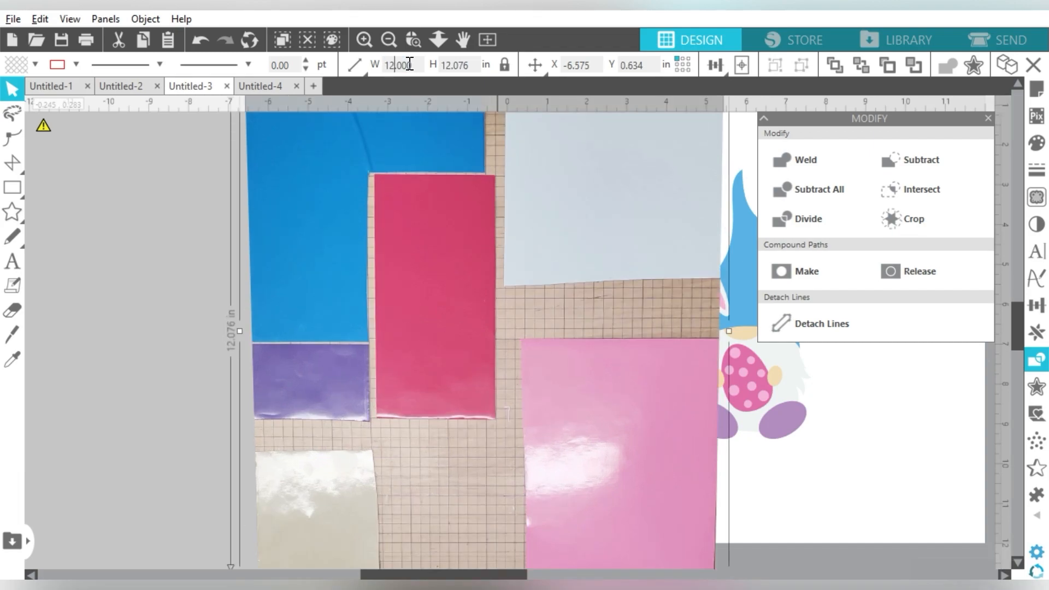
# Center the cropped mat photo to the page and send it behind the gnome design.
pyautogui.click(740, 59)
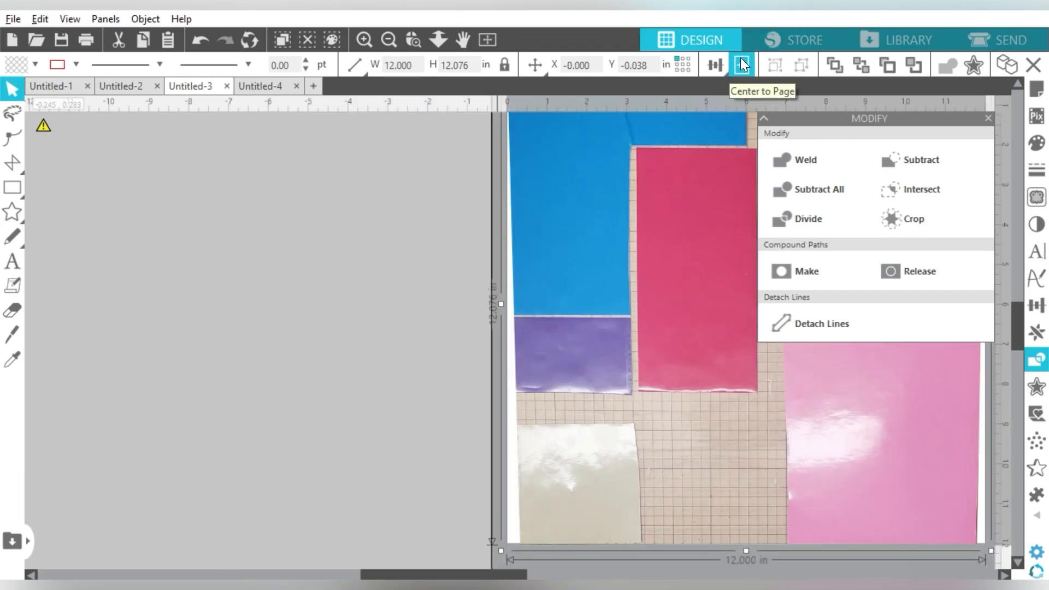
pyautogui.moveTo(382, 571); pyautogui.dragTo(444, 558)
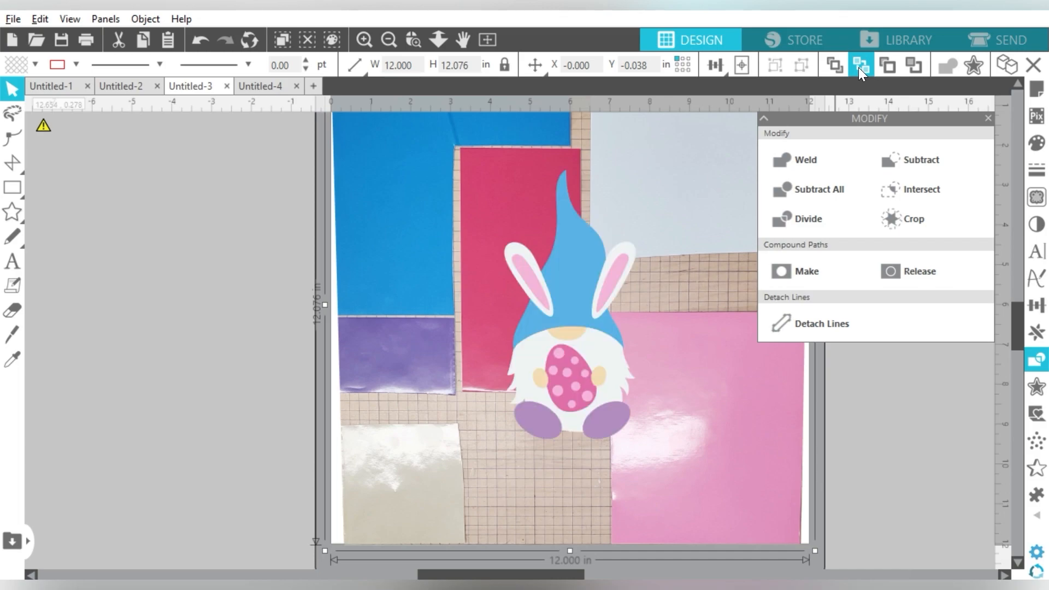
pyautogui.click(988, 118)
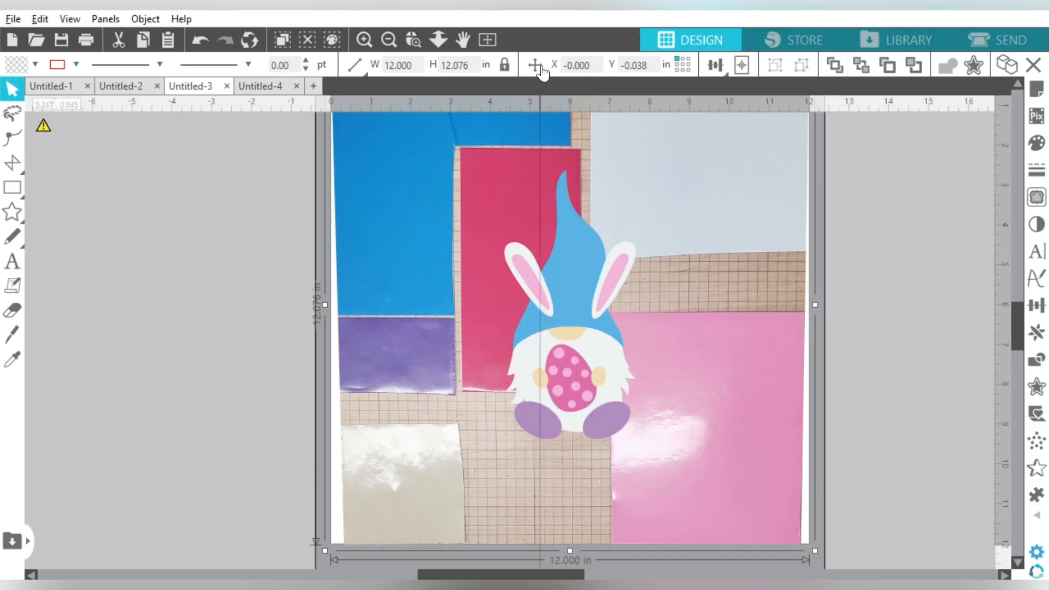
# Move the gnome onto the blue and purple vinyl and scale it down to about 3.14 in wide.
pyautogui.click(388, 38)
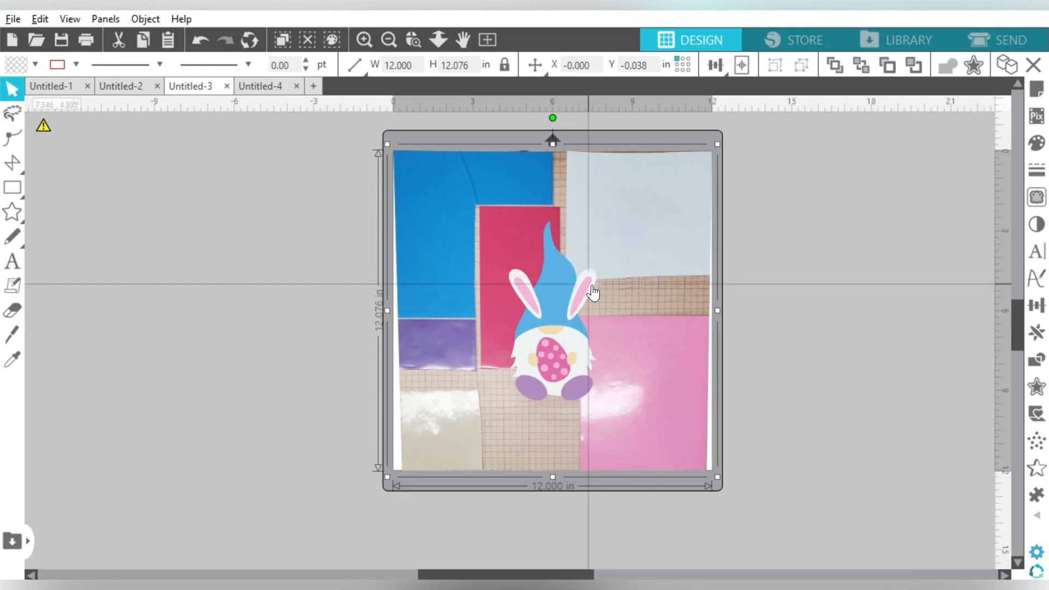
pyautogui.moveTo(552, 292); pyautogui.dragTo(441, 239)
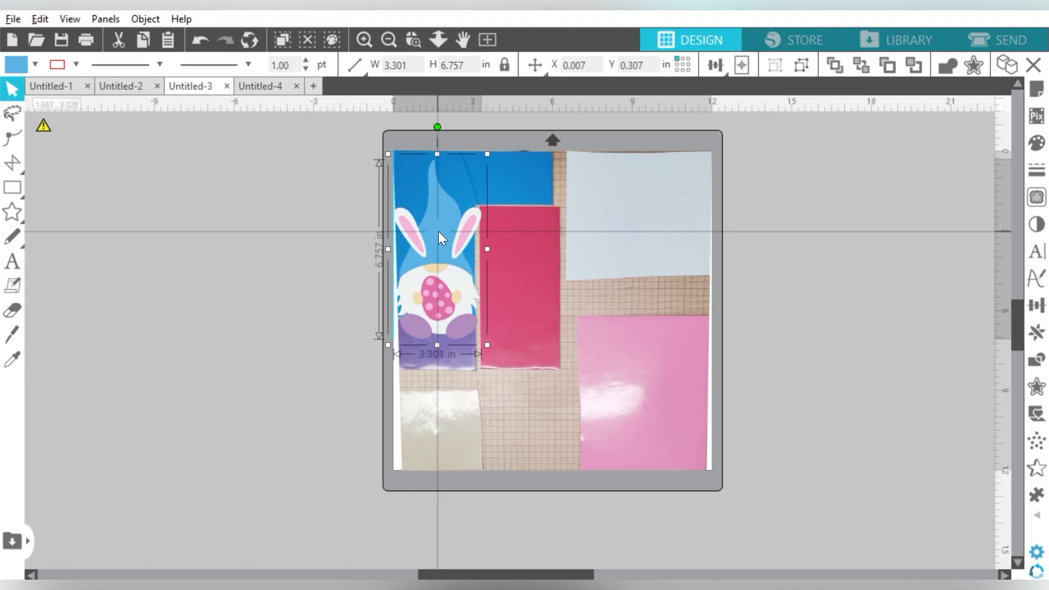
pyautogui.moveTo(487, 345); pyautogui.dragTo(487, 342)
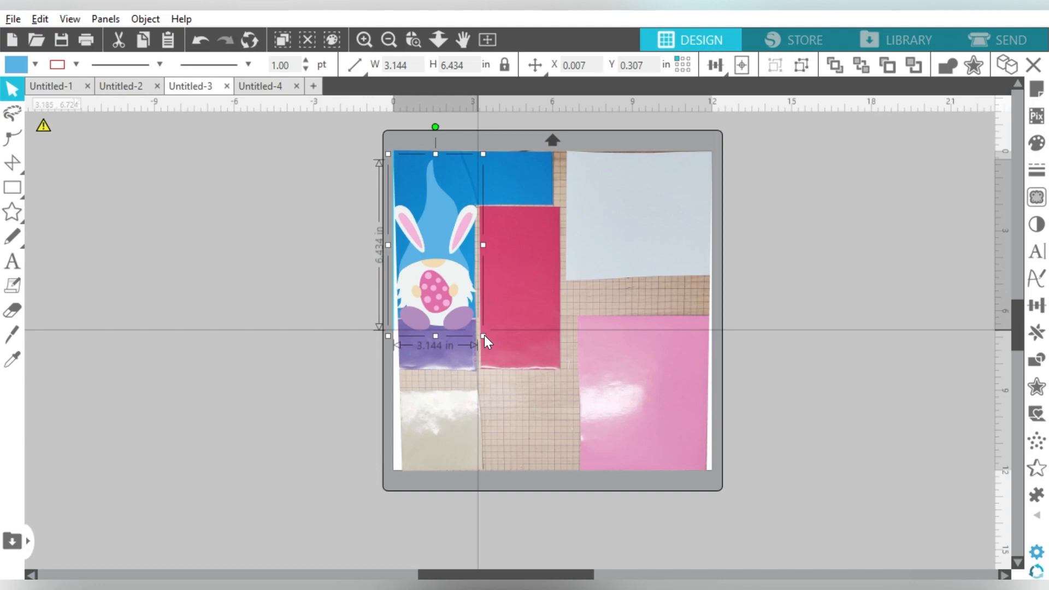
pyautogui.moveTo(439, 223); pyautogui.dragTo(439, 222)
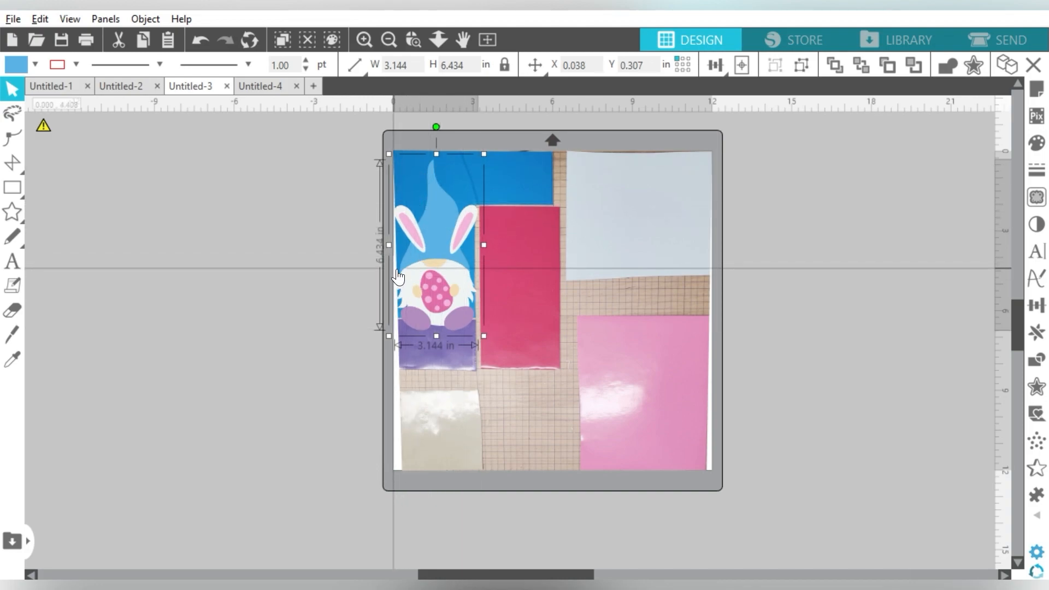
# Ungroup the gnome beside the page and place its hat on the blue vinyl piece.
pyautogui.moveTo(435, 245); pyautogui.dragTo(441, 195)
pyautogui.rightClick(306, 237)
pyautogui.click(367, 393)
pyautogui.click(182, 436)
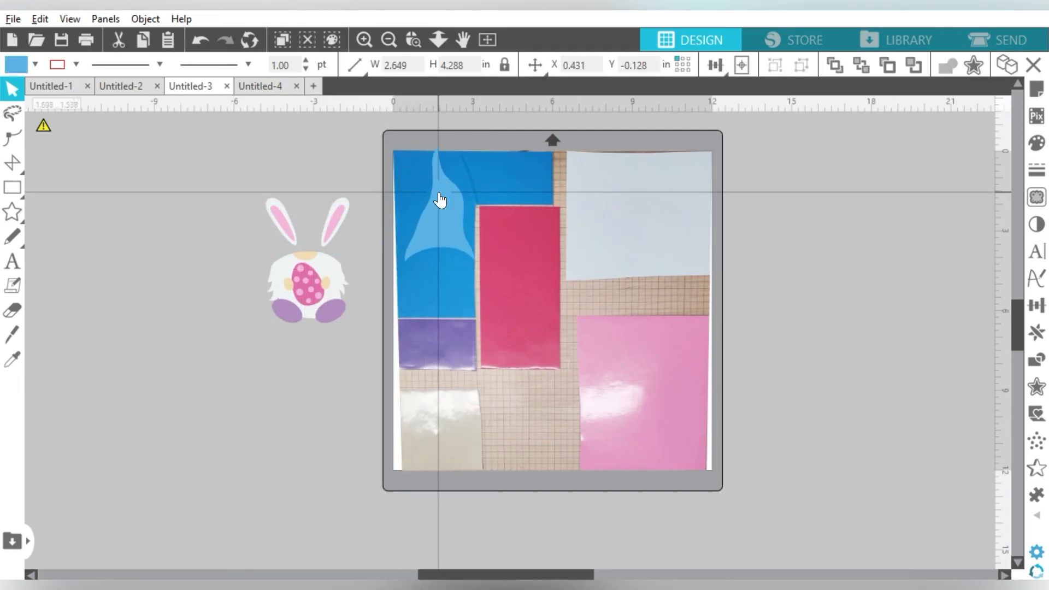
# Turn the hat upside down and position it fully inside the blue vinyl piece.
pyautogui.moveTo(441, 111); pyautogui.dragTo(440, 304)
pyautogui.moveTo(444, 186); pyautogui.dragTo(439, 214)
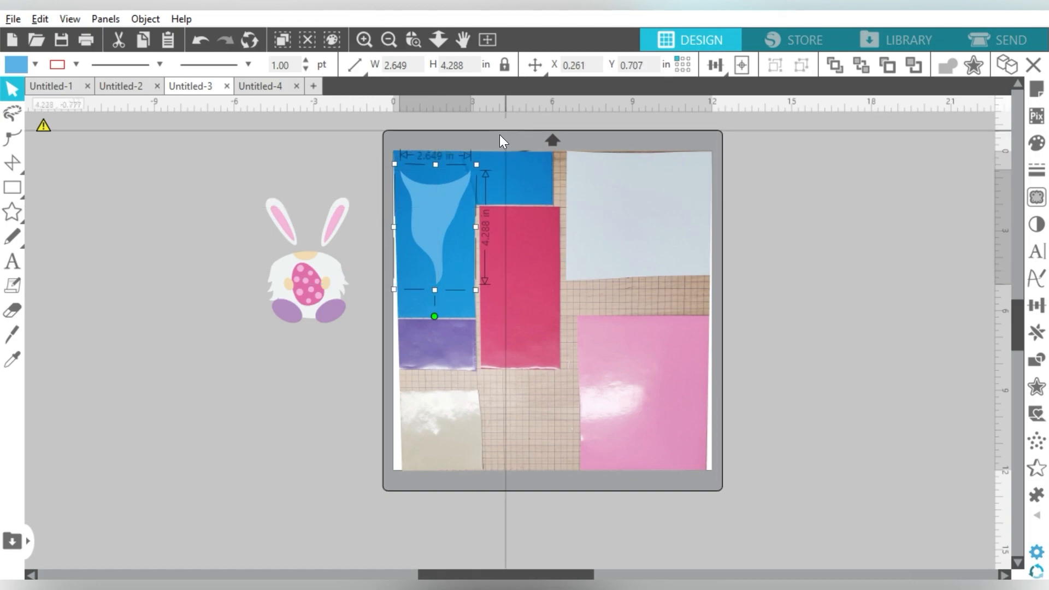
pyautogui.moveTo(450, 205); pyautogui.dragTo(451, 218)
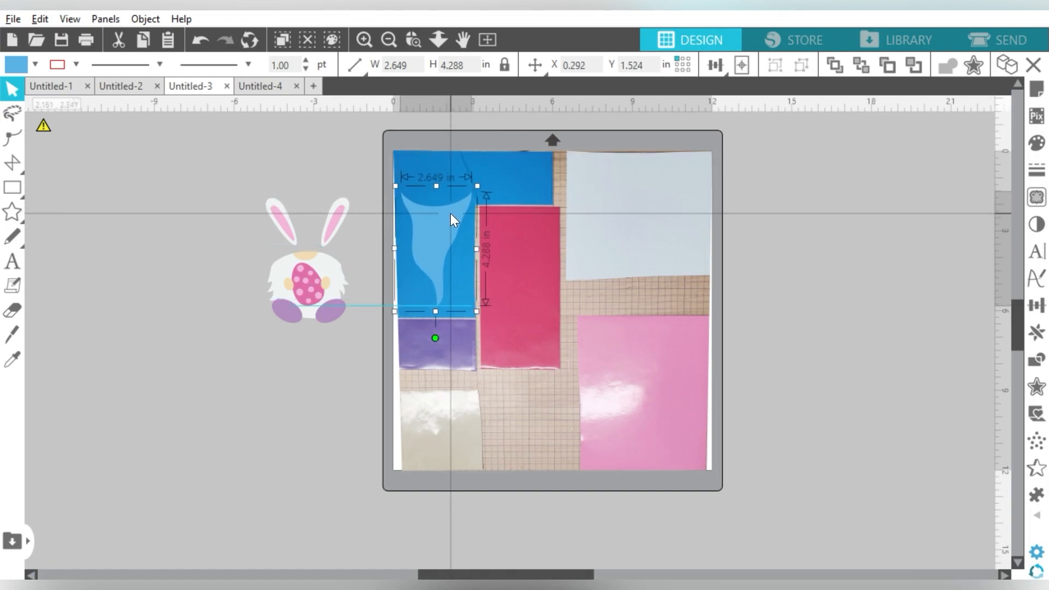
# Place the egg on the dark pink vinyl and fit both feet within the purple vinyl piece.
pyautogui.moveTo(321, 295); pyautogui.dragTo(503, 254)
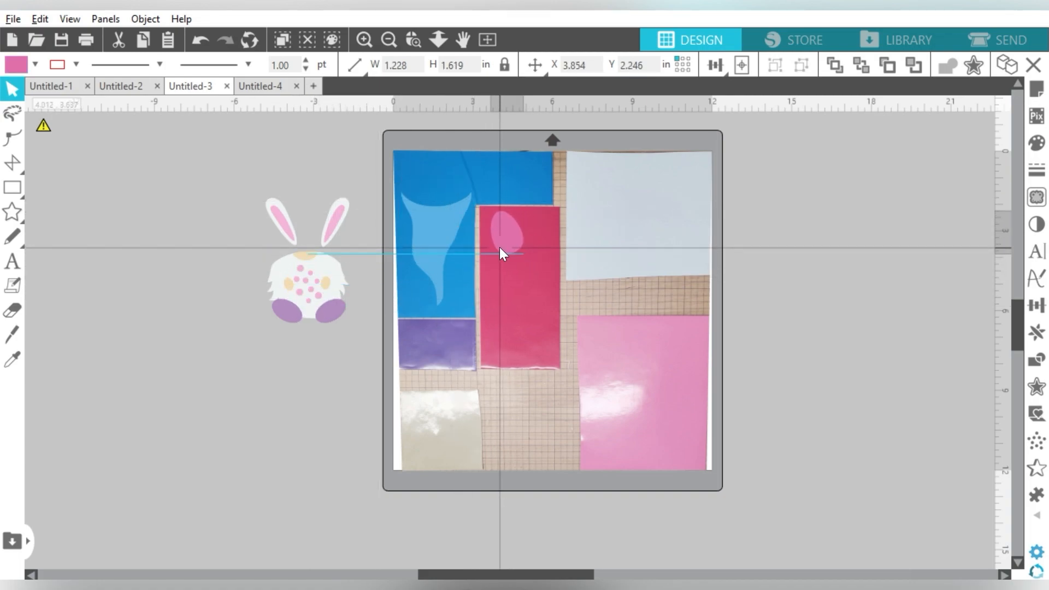
pyautogui.moveTo(326, 312); pyautogui.dragTo(462, 335)
pyautogui.click(413, 40)
pyautogui.moveTo(381, 307); pyautogui.dragTo(512, 366)
pyautogui.moveTo(561, 338); pyautogui.dragTo(555, 336)
pyautogui.click(509, 332)
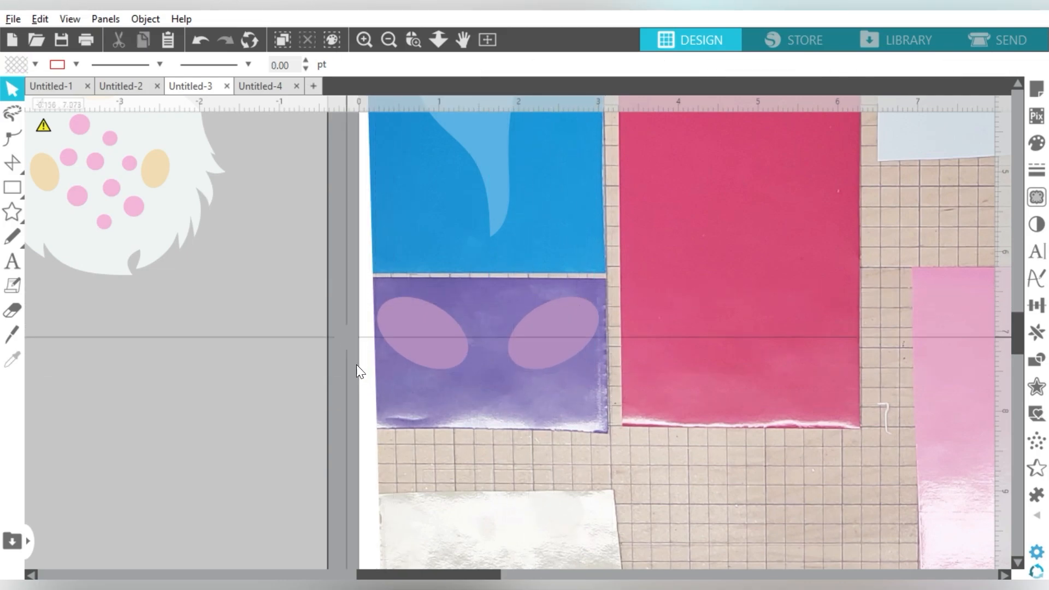
pyautogui.moveTo(402, 332); pyautogui.dragTo(393, 324)
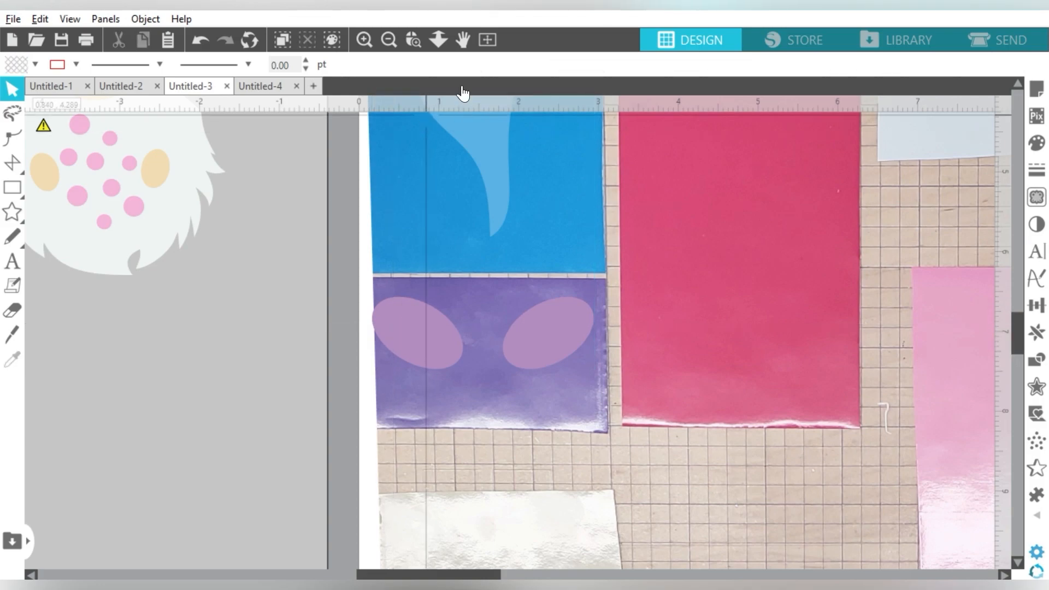
# Place the inner ears and egg dots on the light pink vinyl, and the nose and hands on the beige vinyl.
pyautogui.click(388, 38)
pyautogui.moveTo(368, 165); pyautogui.dragTo(845, 321)
pyautogui.moveTo(331, 219); pyautogui.dragTo(494, 413)
# Rotate the white body and outer ears a quarter turn clockwise and position them within the white vinyl piece.
pyautogui.scroll(2, 474, 344)
pyautogui.click(326, 324)
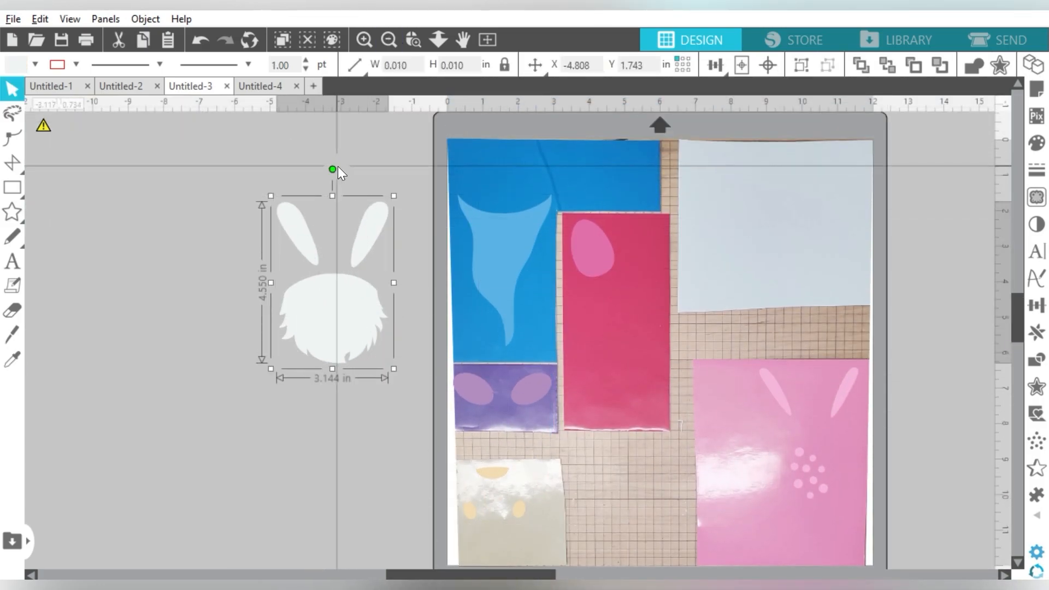
pyautogui.moveTo(335, 169); pyautogui.dragTo(444, 286)
pyautogui.moveTo(328, 281); pyautogui.dragTo(755, 208)
pyautogui.click(944, 241)
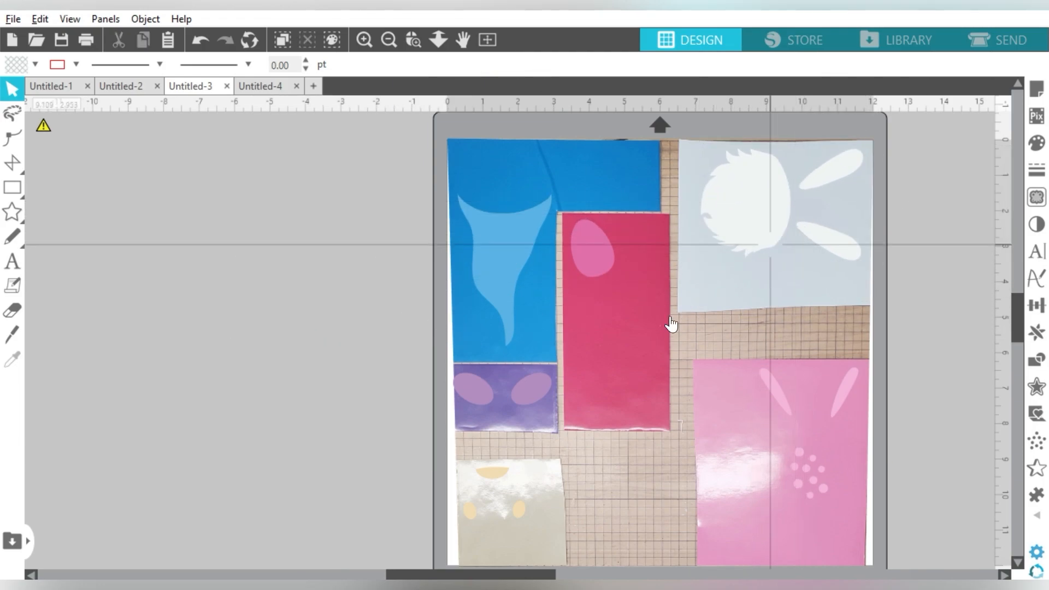
# Delete the cutting mat photo from behind the arranged gnome parts.
pyautogui.hotkey('ctrl', '1')
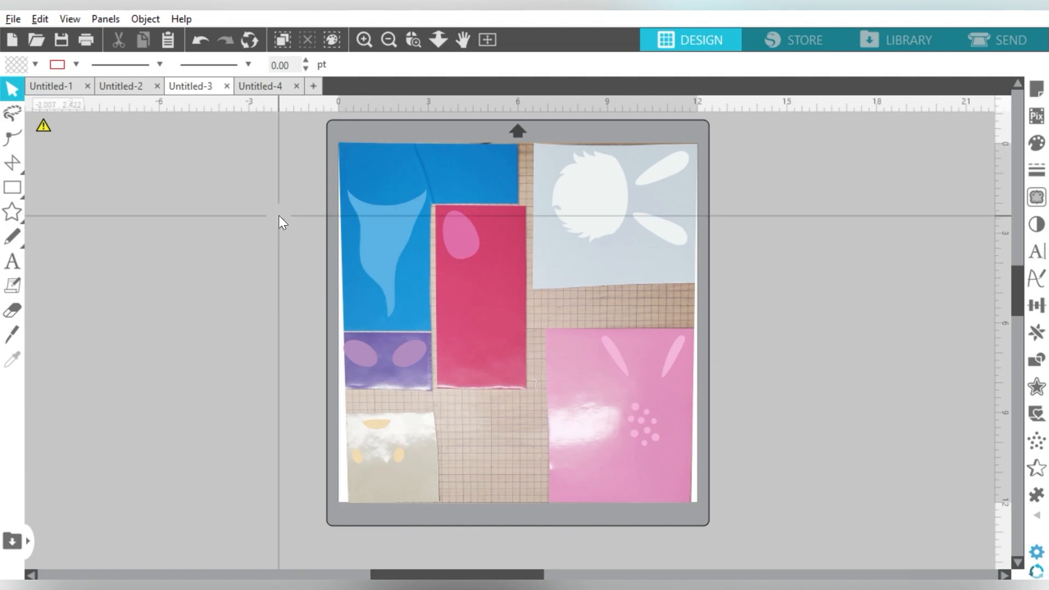
pyautogui.click(474, 164)
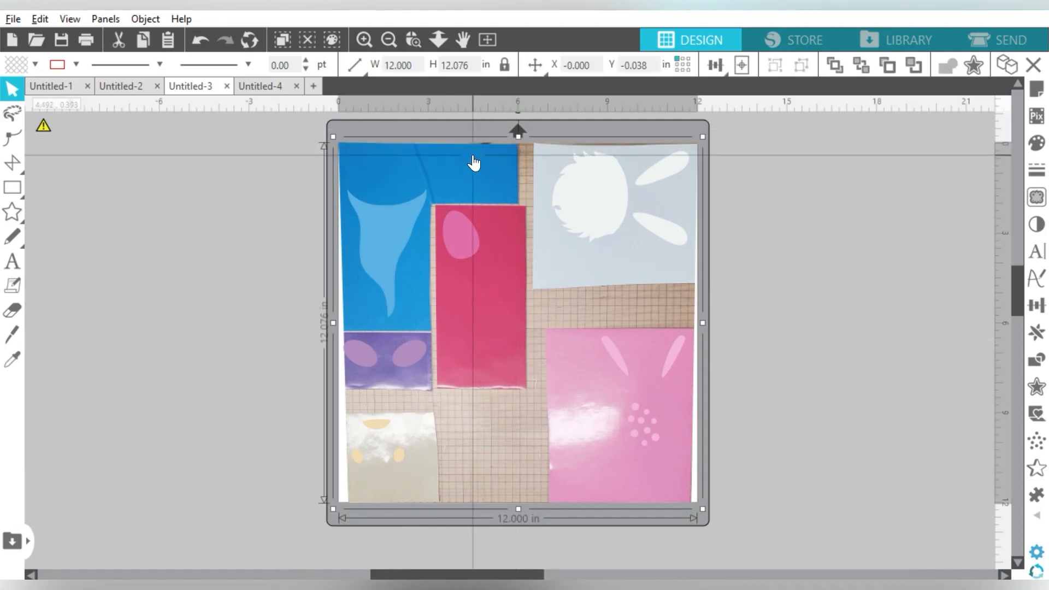
pyautogui.press('Delete')
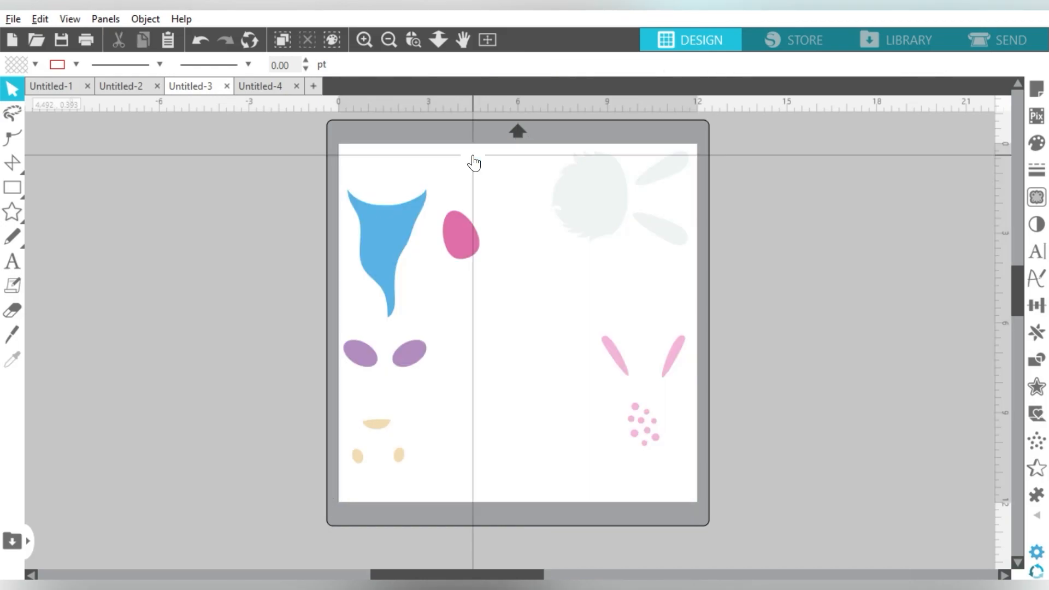
# Prepare the layout for sending to the cutter, with Tool 1's material set to Vinyl, Glossy.
pyautogui.click(1001, 36)
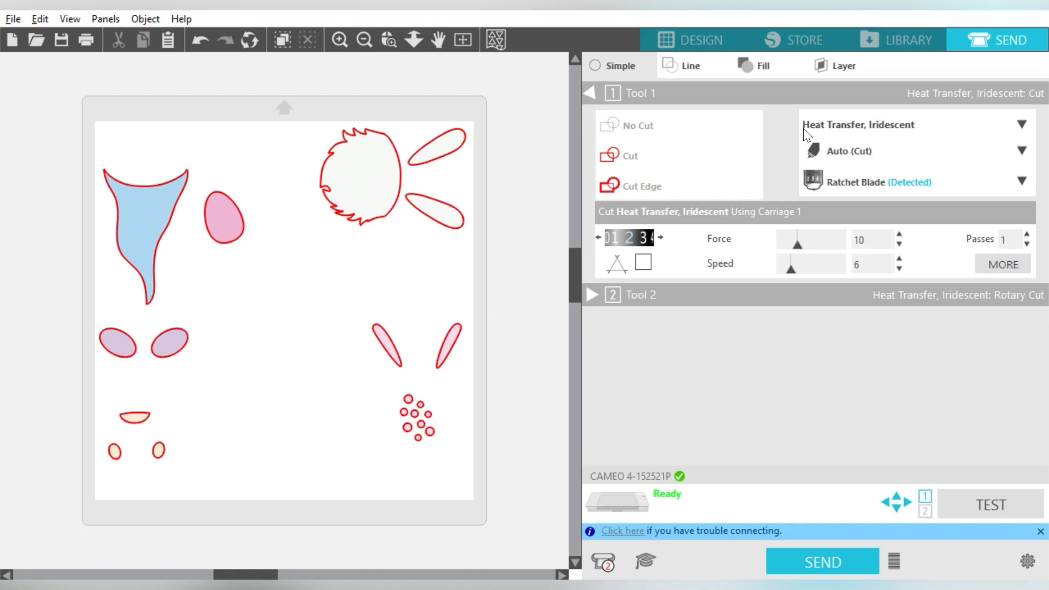
pyautogui.click(897, 123)
pyautogui.moveTo(1029, 208); pyautogui.dragTo(1028, 348)
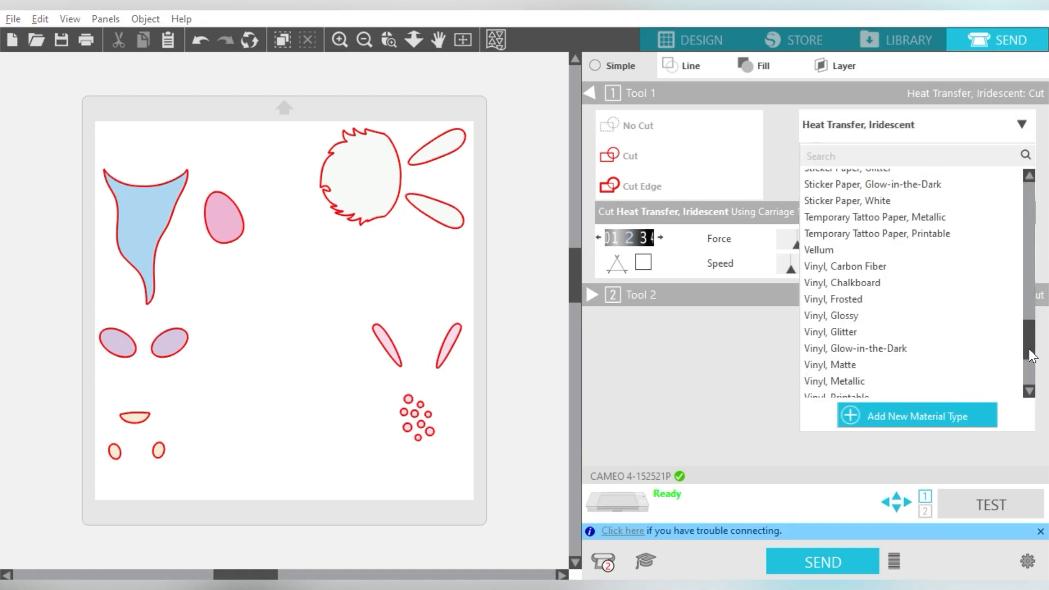
pyautogui.click(843, 204)
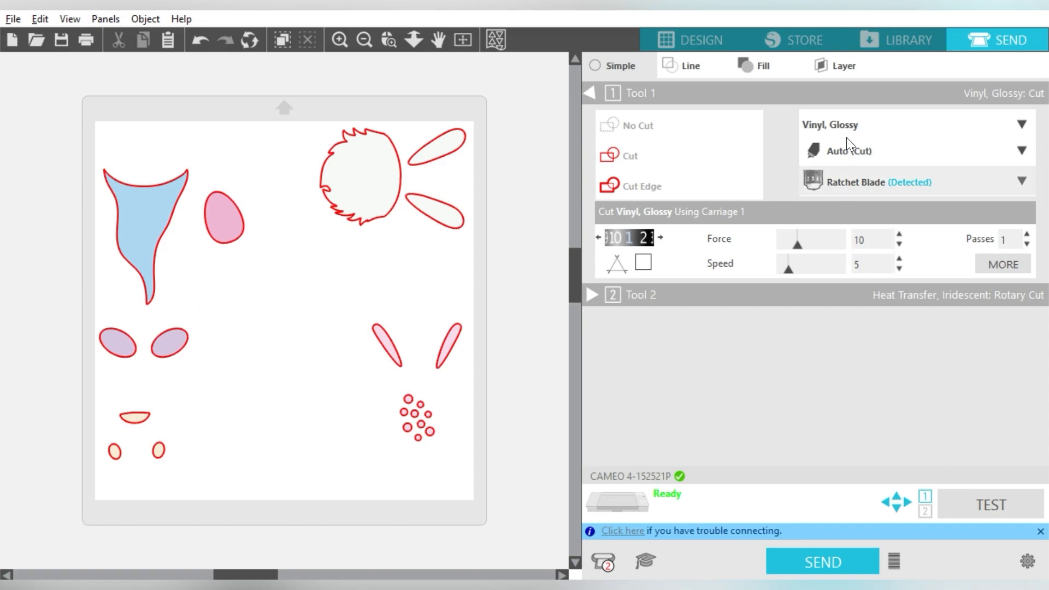